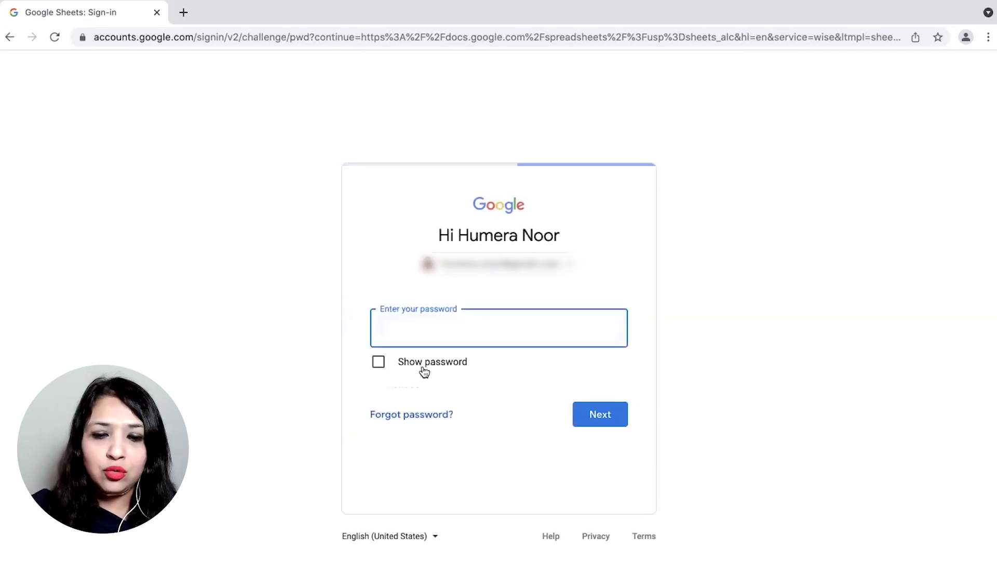
Enter the account password to sign in to Google Sheets and create a blank spreadsheet.
{"action": "key", "text": "ctrl+v"}
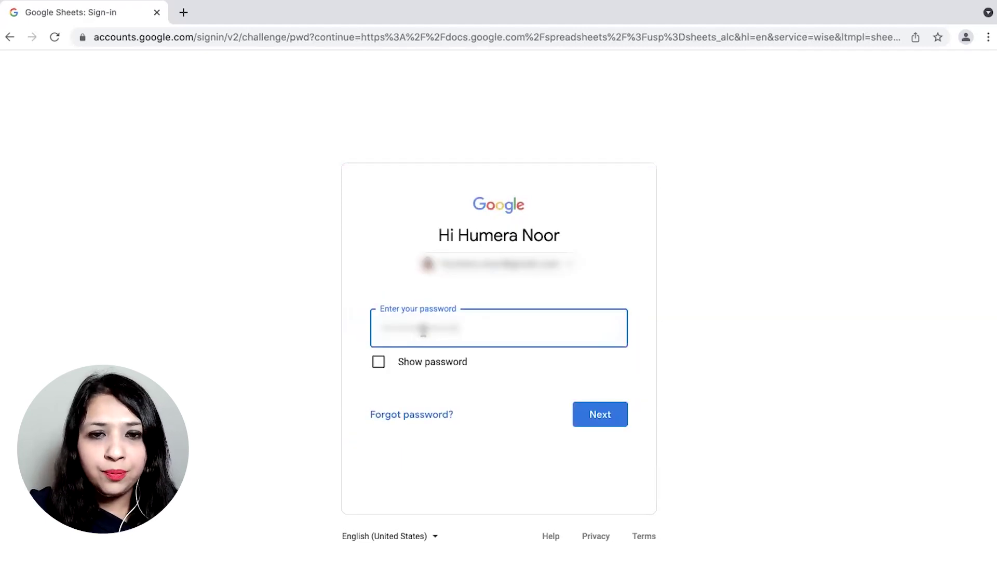
{"action": "left_click", "coordinate": [602, 415]}
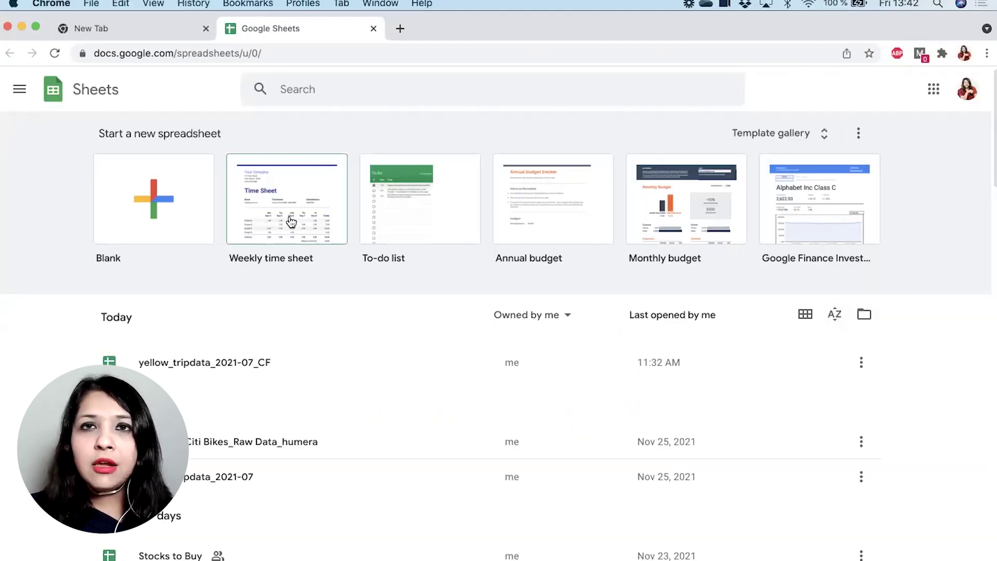
{"action": "left_click", "coordinate": [160, 188]}
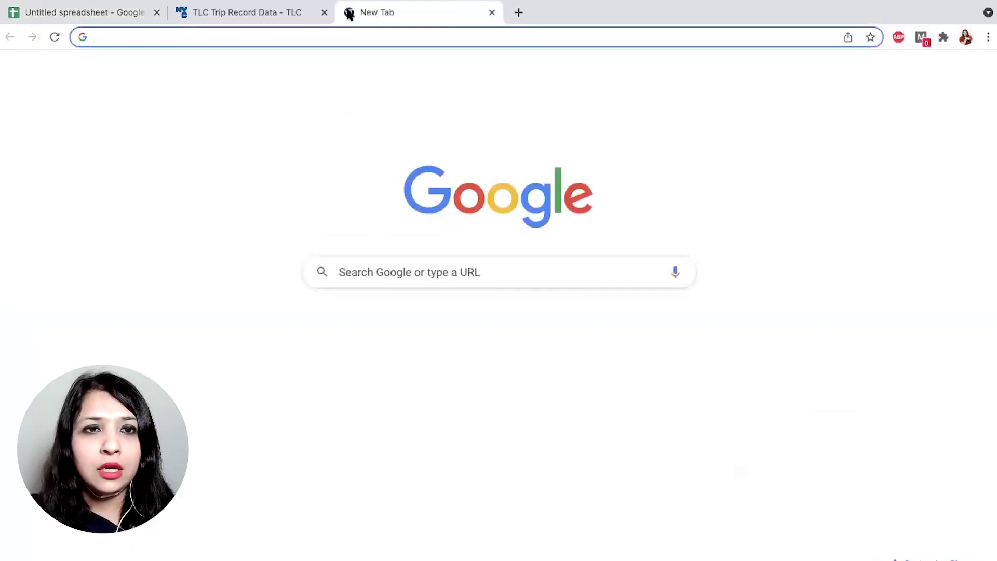
Open careerfoundry.com/en/blog/data-analytics/where-to-find-free-datasets/ and read through the recommended free dataset sources as far as NYC Taxi Trip Data.
{"action": "type", "text": "https://careerfoundry.com/en/blog/data-analytics/where-to-find-free-datasets/"}
{"action": "key", "text": "Return"}
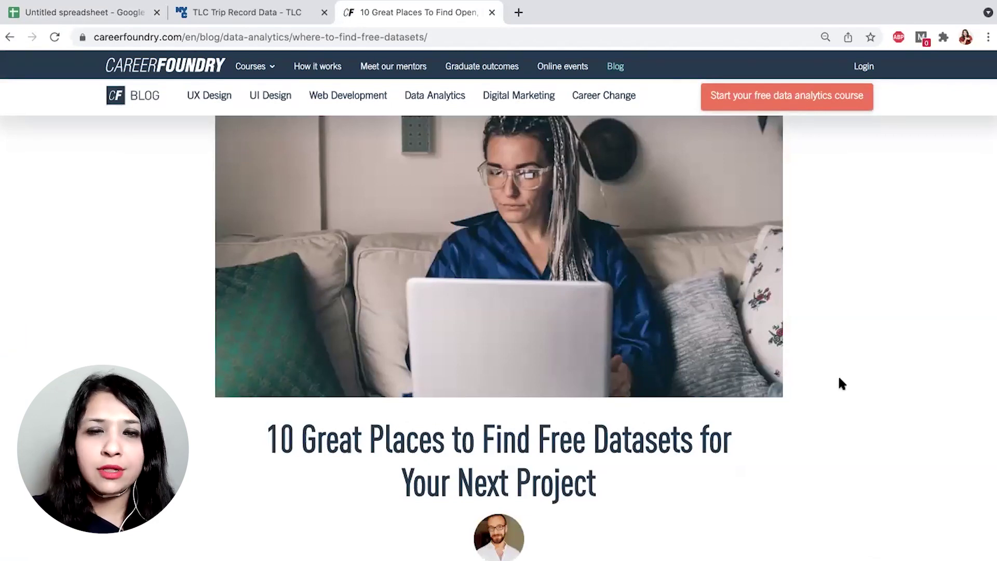
{"action": "scroll", "coordinate": [841, 383], "scroll_direction": "down", "scroll_amount": 5}
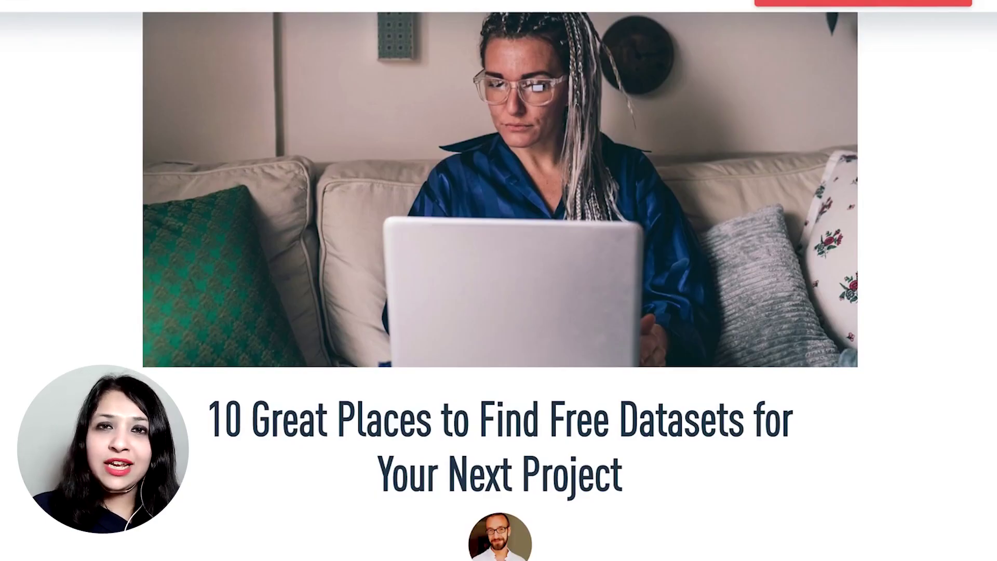
{"action": "scroll", "coordinate": [500, 286], "scroll_direction": "down", "scroll_amount": 4}
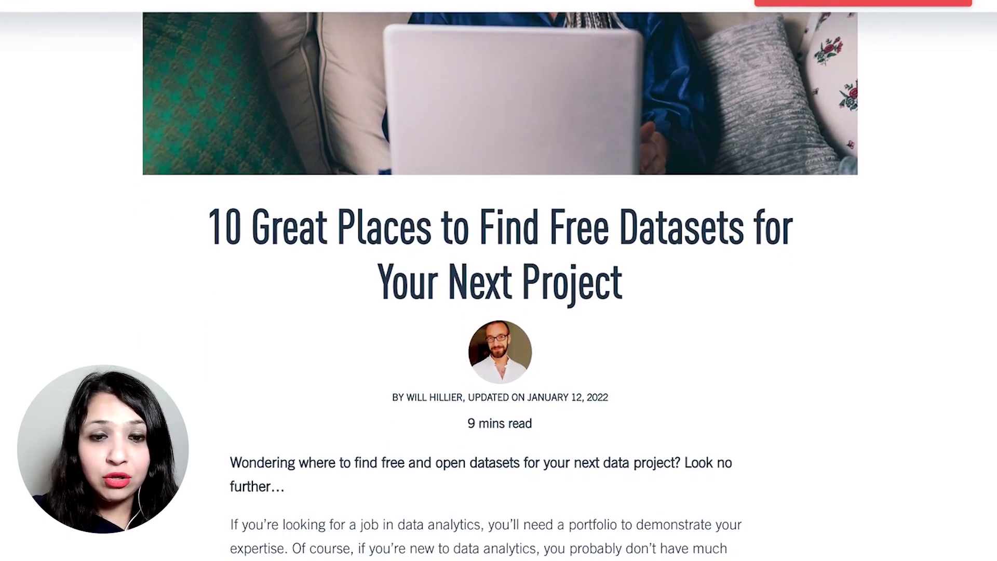
{"action": "scroll", "coordinate": [500, 286], "scroll_direction": "down", "scroll_amount": 8}
{"action": "scroll", "coordinate": [500, 285], "scroll_direction": "down", "scroll_amount": 7}
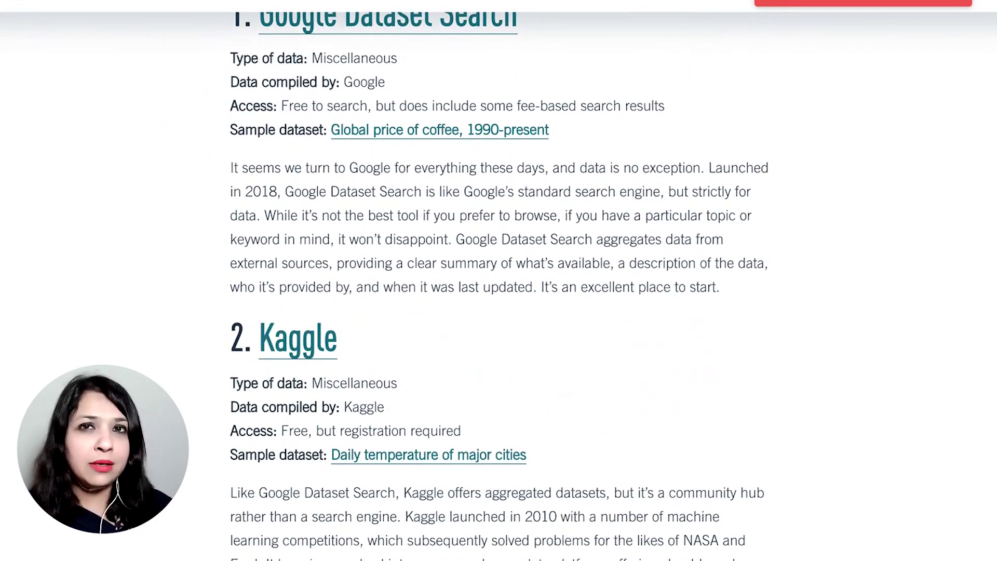
{"action": "scroll", "coordinate": [500, 285], "scroll_direction": "down", "scroll_amount": 5}
{"action": "scroll", "coordinate": [500, 286], "scroll_direction": "down", "scroll_amount": 10}
{"action": "scroll", "coordinate": [500, 285], "scroll_direction": "down", "scroll_amount": 8}
{"action": "scroll", "coordinate": [500, 286], "scroll_direction": "down", "scroll_amount": 10}
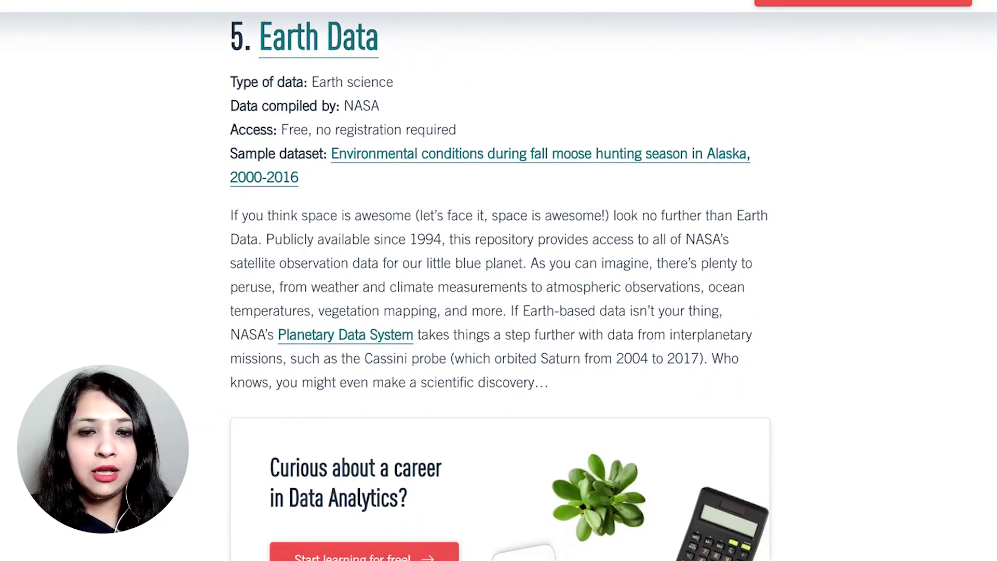
{"action": "scroll", "coordinate": [500, 286], "scroll_direction": "down", "scroll_amount": 5}
{"action": "scroll", "coordinate": [500, 286], "scroll_direction": "down", "scroll_amount": 5}
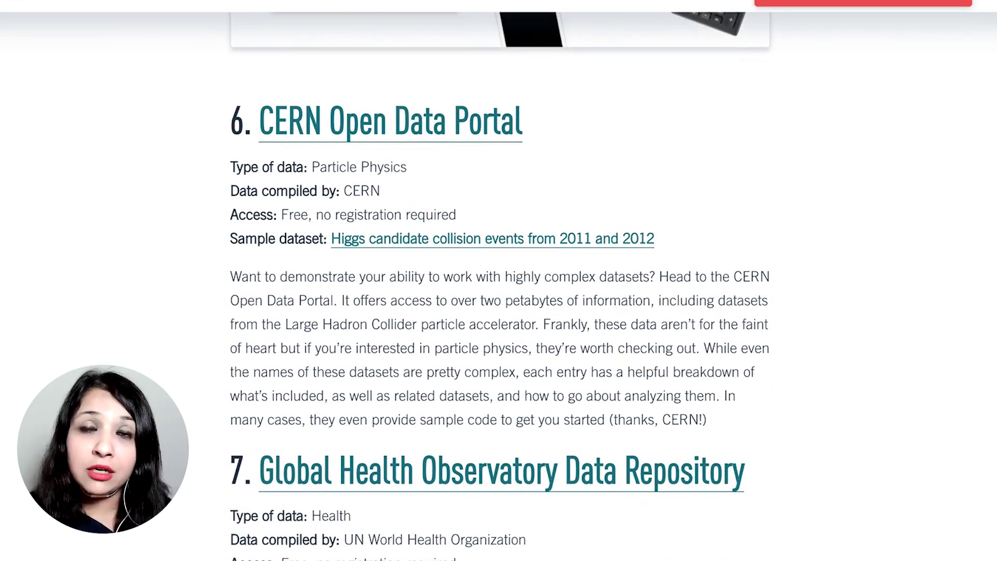
{"action": "scroll", "coordinate": [500, 286], "scroll_direction": "down", "scroll_amount": 4}
{"action": "scroll", "coordinate": [500, 286], "scroll_direction": "down", "scroll_amount": 9}
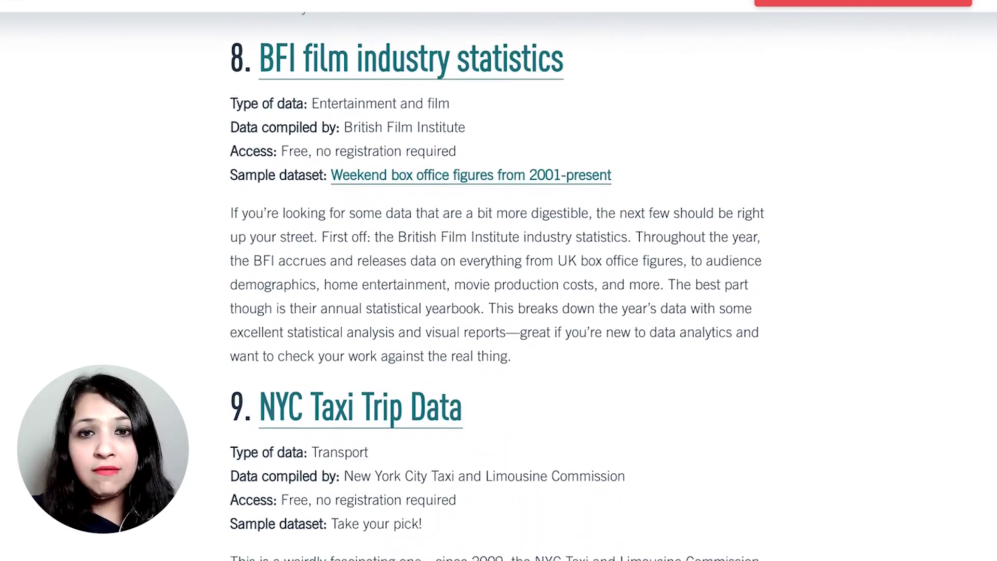
{"action": "scroll", "coordinate": [500, 285], "scroll_direction": "down", "scroll_amount": 5}
{"action": "scroll", "coordinate": [500, 286], "scroll_direction": "up", "scroll_amount": 1}
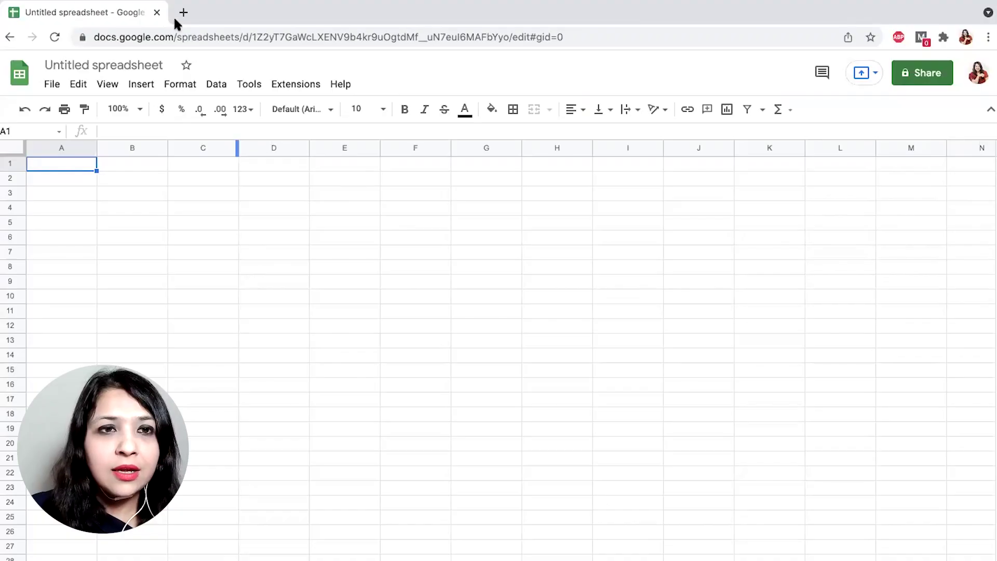
Open the TLC Trip Record Data page at www1.nyc.gov/site/tlc/about/tlc-trip-record-data.page in a new browser tab.
{"action": "left_click", "coordinate": [180, 12]}
{"action": "type", "text": "https://www1.nyc.gov/site/tlc/about/tlc-trip-record-data.page"}
{"action": "key", "text": "Return"}
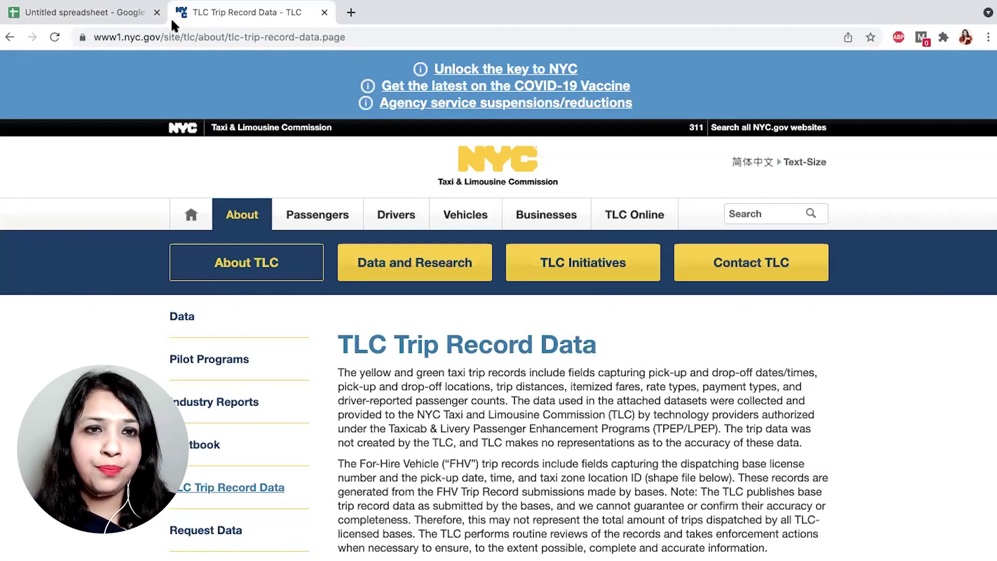
Expand the 2021 trip records and download the July Yellow Taxi Trip Records CSV.
{"action": "scroll", "coordinate": [886, 294], "scroll_direction": "down", "scroll_amount": 5}
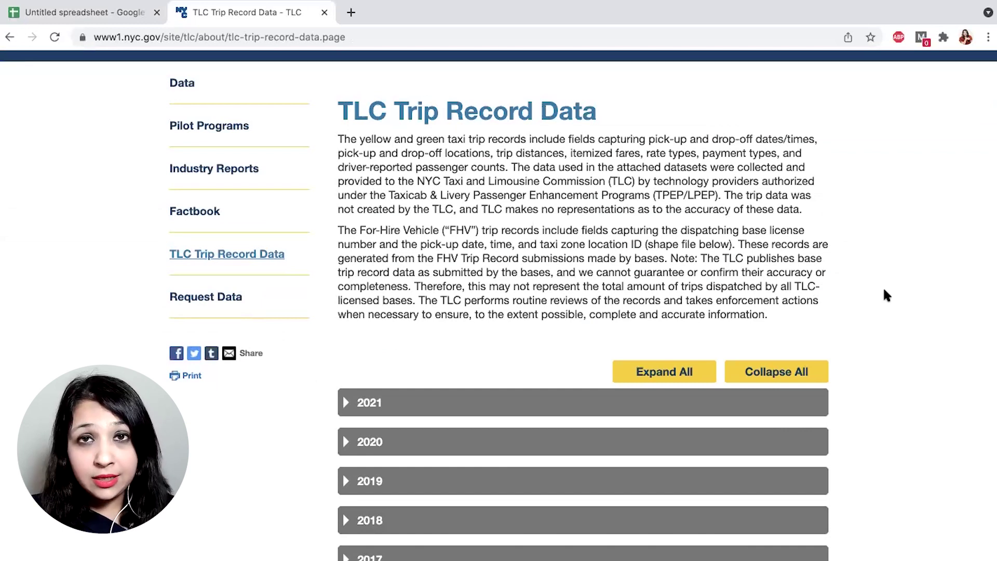
{"action": "scroll", "coordinate": [886, 295], "scroll_direction": "down", "scroll_amount": 3}
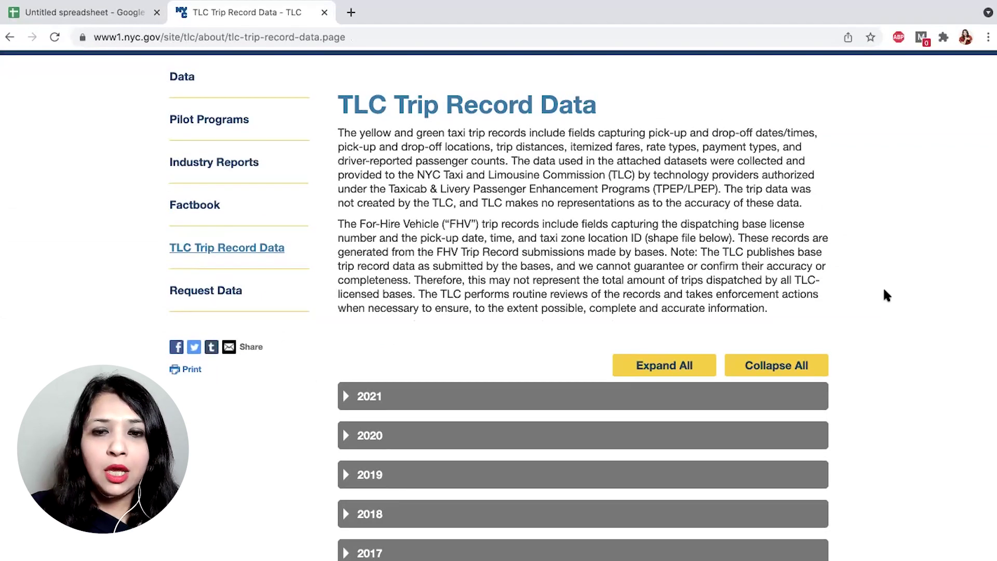
{"action": "left_click", "coordinate": [368, 257]}
{"action": "scroll", "coordinate": [639, 397], "scroll_direction": "down", "scroll_amount": 4}
{"action": "scroll", "coordinate": [638, 397], "scroll_direction": "down", "scroll_amount": 4}
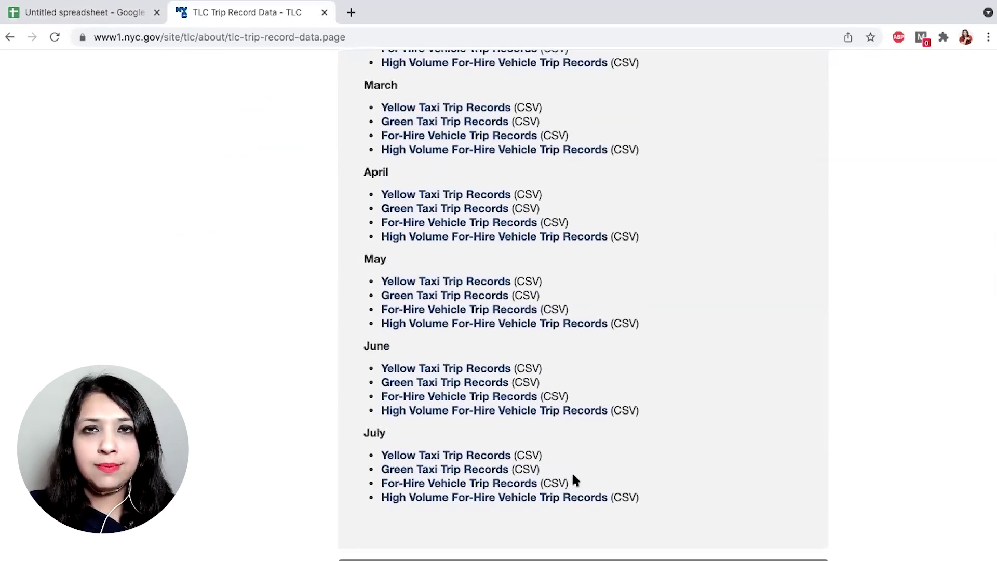
{"action": "left_click", "coordinate": [455, 456]}
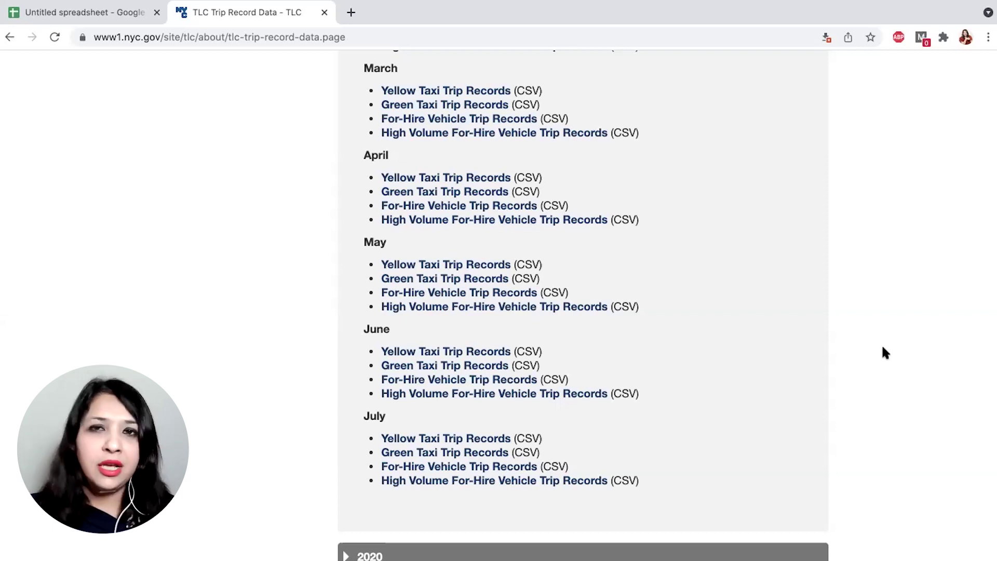
Open the Yellow Trips Data Dictionary from the Data Dictionaries and MetaData section of the page.
{"action": "scroll", "coordinate": [883, 347], "scroll_direction": "down", "scroll_amount": 8}
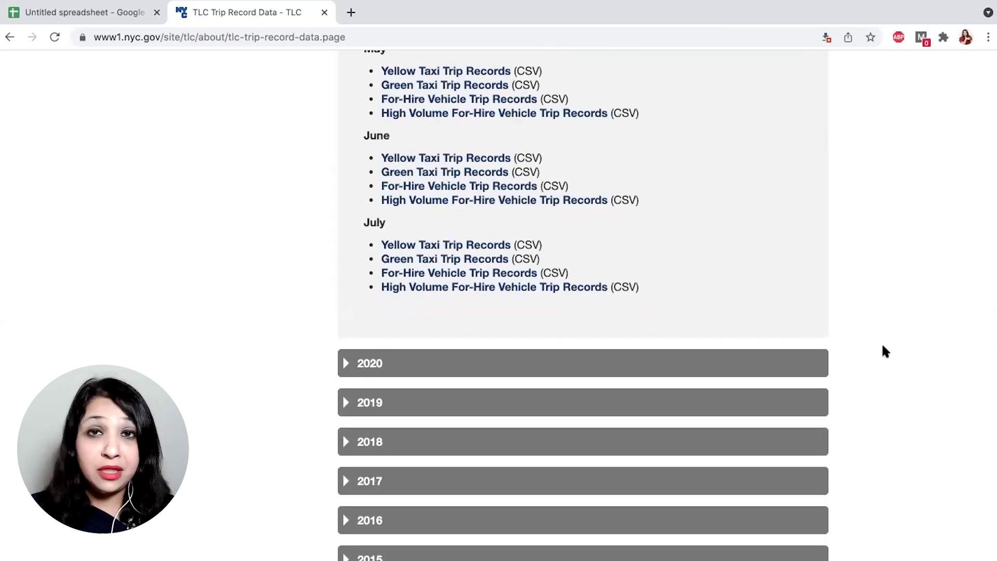
{"action": "scroll", "coordinate": [882, 343], "scroll_direction": "down", "scroll_amount": 7}
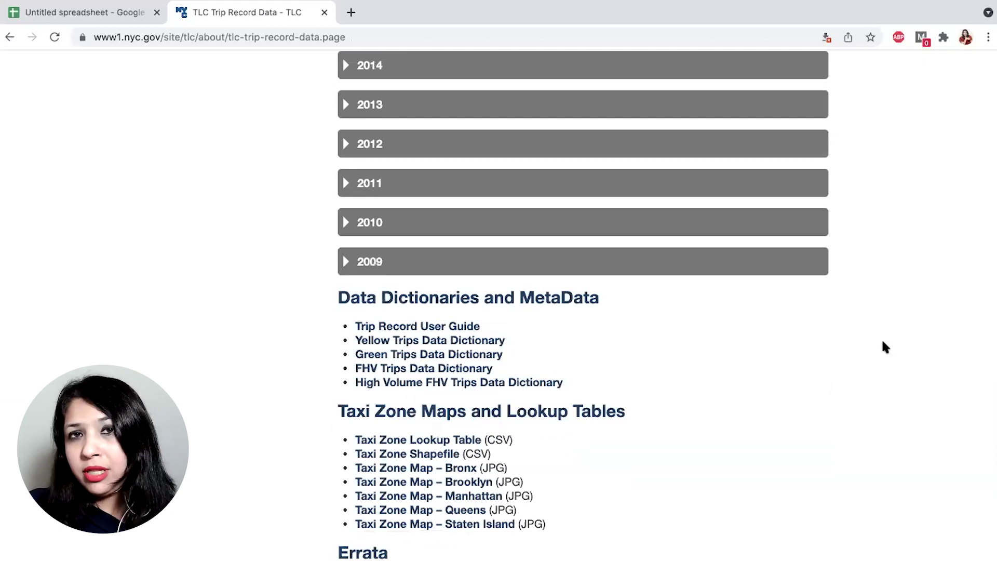
{"action": "scroll", "coordinate": [882, 342], "scroll_direction": "up", "scroll_amount": 1}
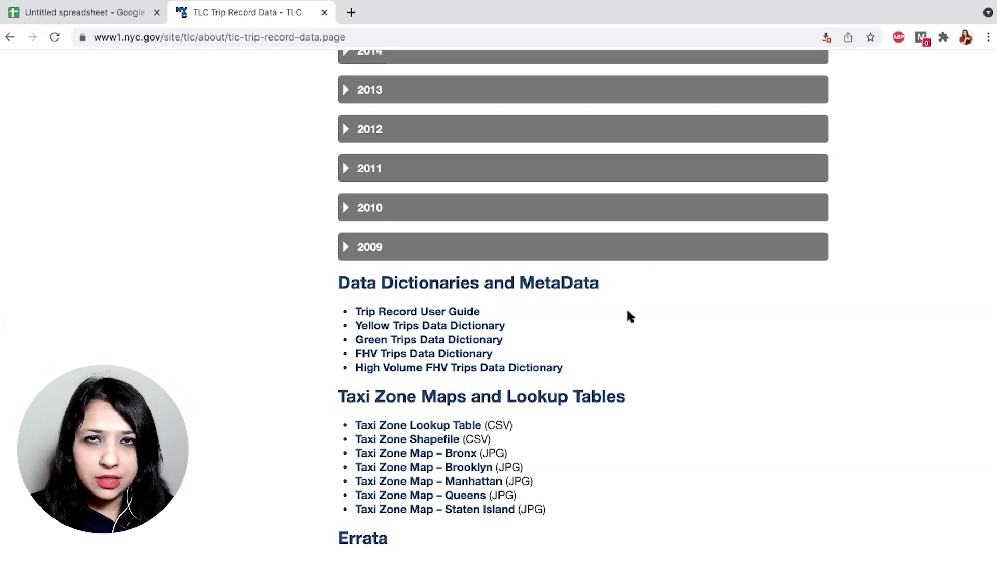
{"action": "left_click", "coordinate": [472, 328]}
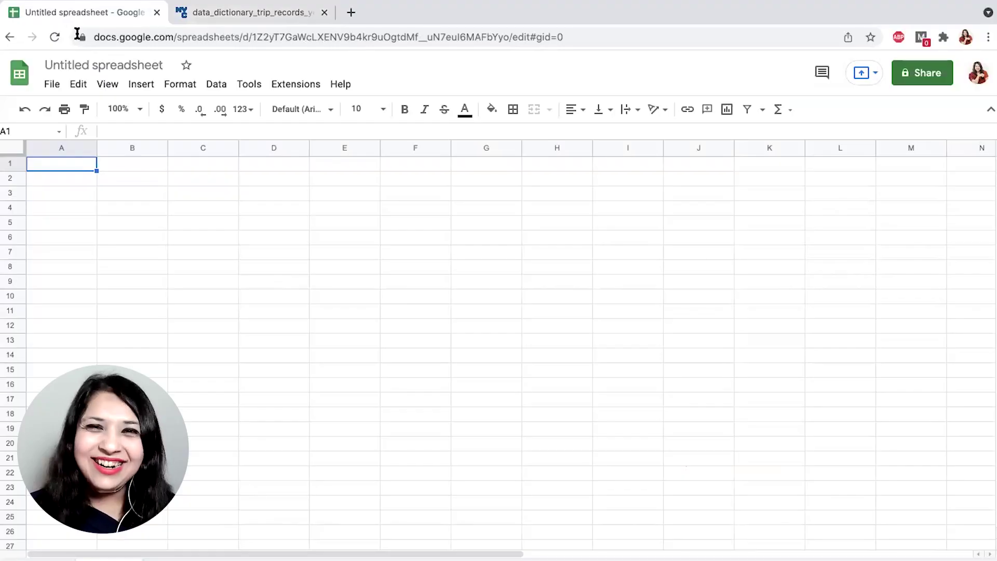
Start a file import into the blank spreadsheet and upload yellow_tripdata_2021-07 CF.csv from the computer's Desktop.
{"action": "left_click", "coordinate": [51, 86]}
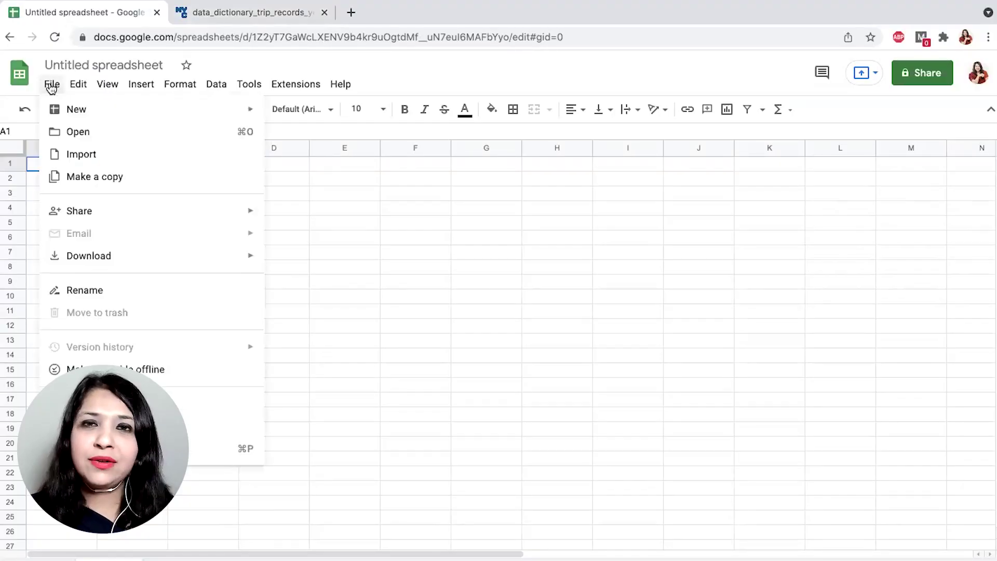
{"action": "left_click", "coordinate": [76, 156]}
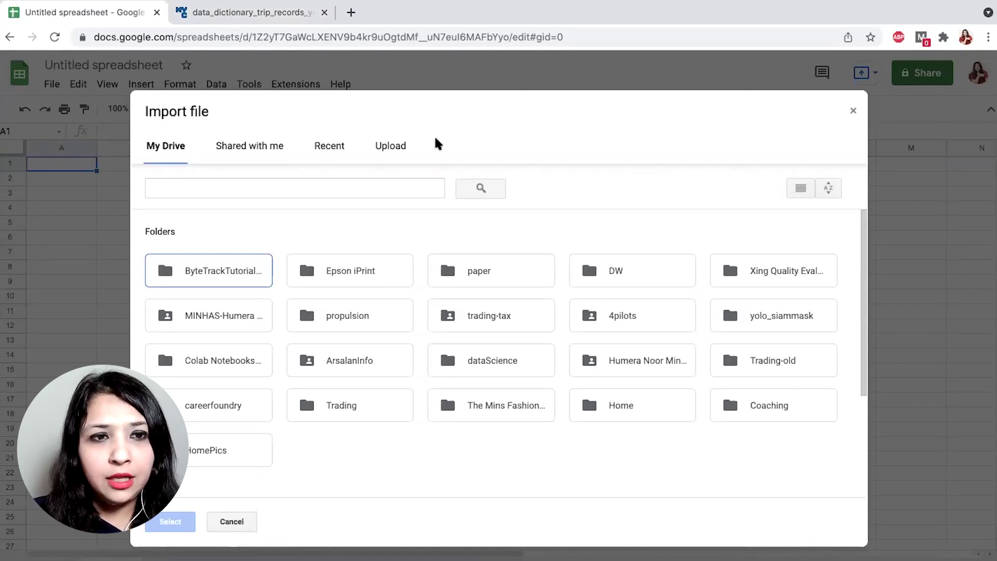
{"action": "left_click", "coordinate": [402, 146]}
{"action": "left_click", "coordinate": [499, 354]}
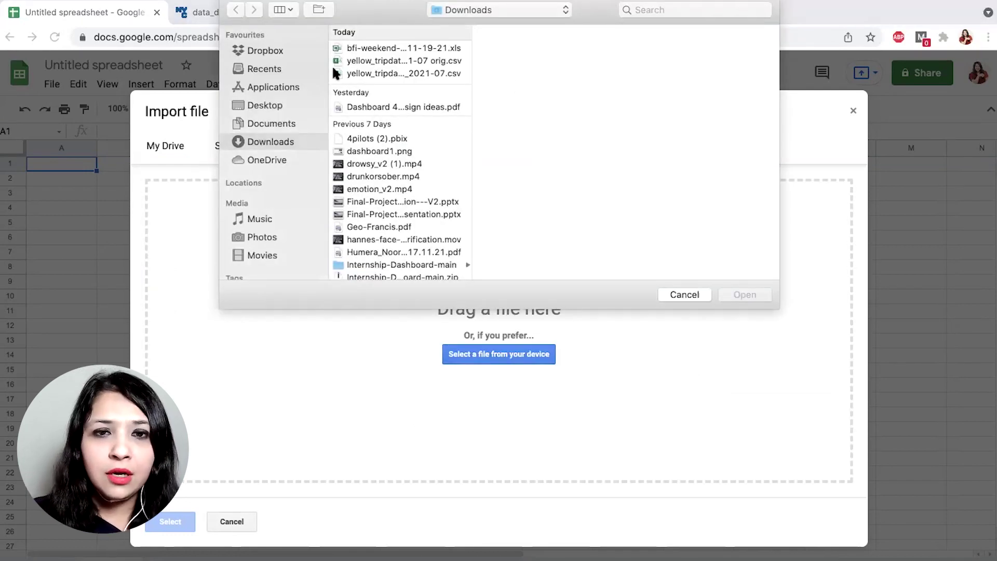
{"action": "left_click", "coordinate": [266, 104]}
{"action": "left_click", "coordinate": [440, 79]}
{"action": "left_click", "coordinate": [541, 60]}
{"action": "left_click", "coordinate": [745, 295]}
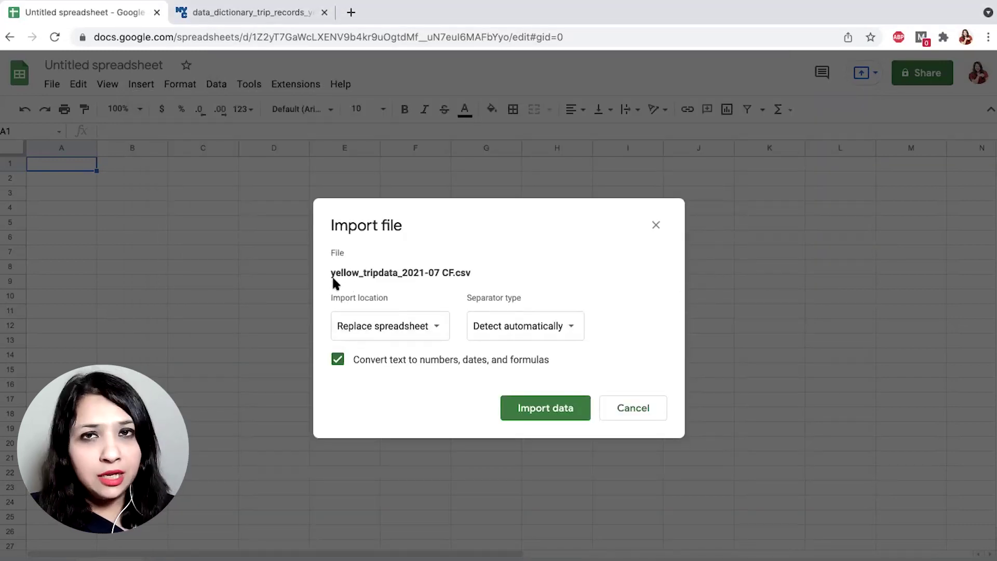
Set the separator type to Comma and import the CSV data, replacing the current spreadsheet.
{"action": "left_click", "coordinate": [533, 332]}
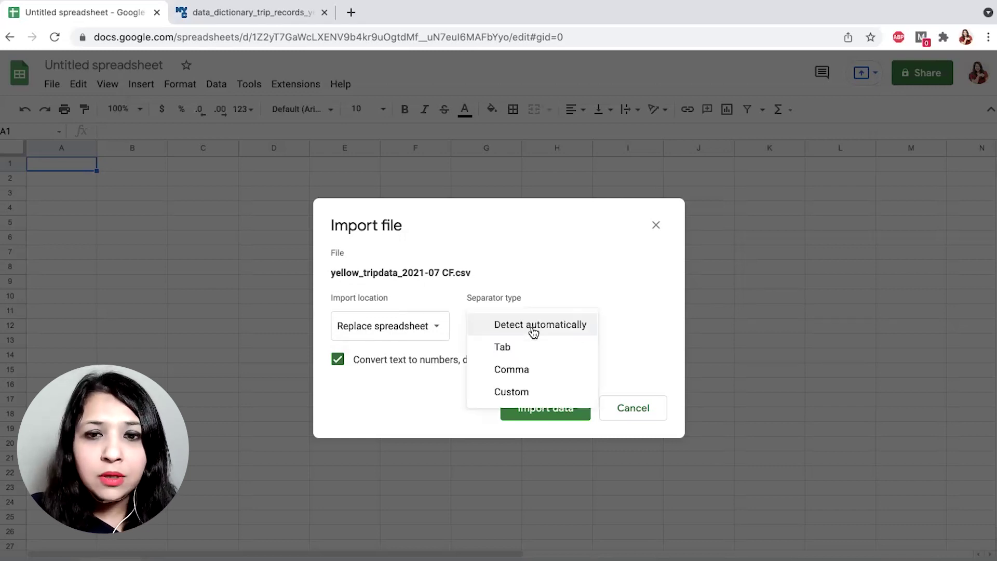
{"action": "left_click", "coordinate": [532, 369]}
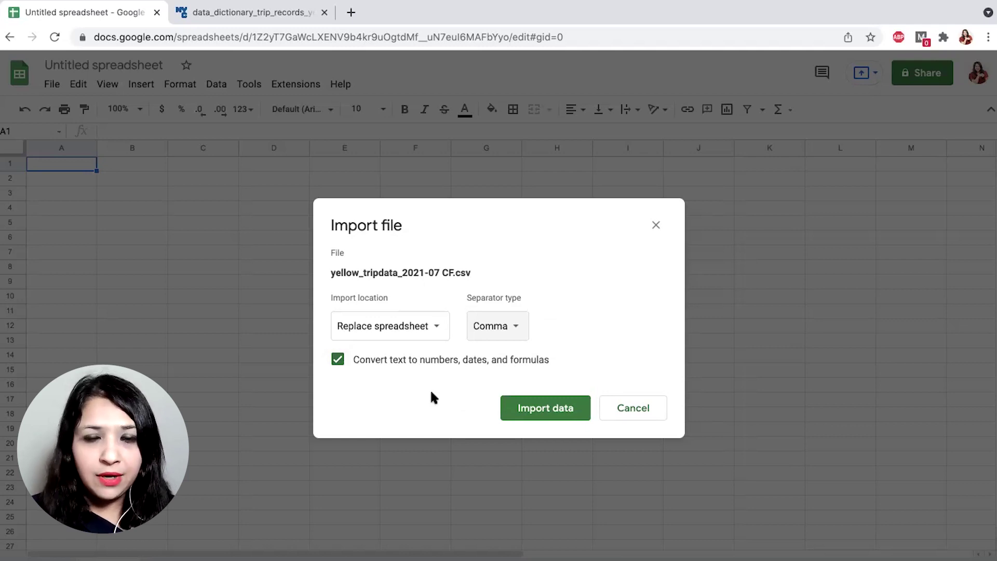
{"action": "left_click", "coordinate": [553, 408]}
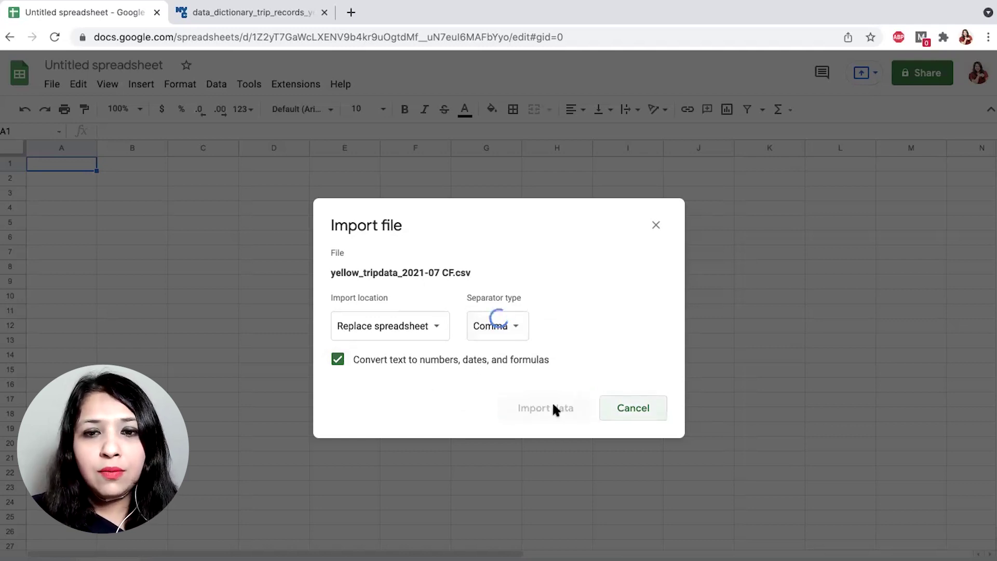